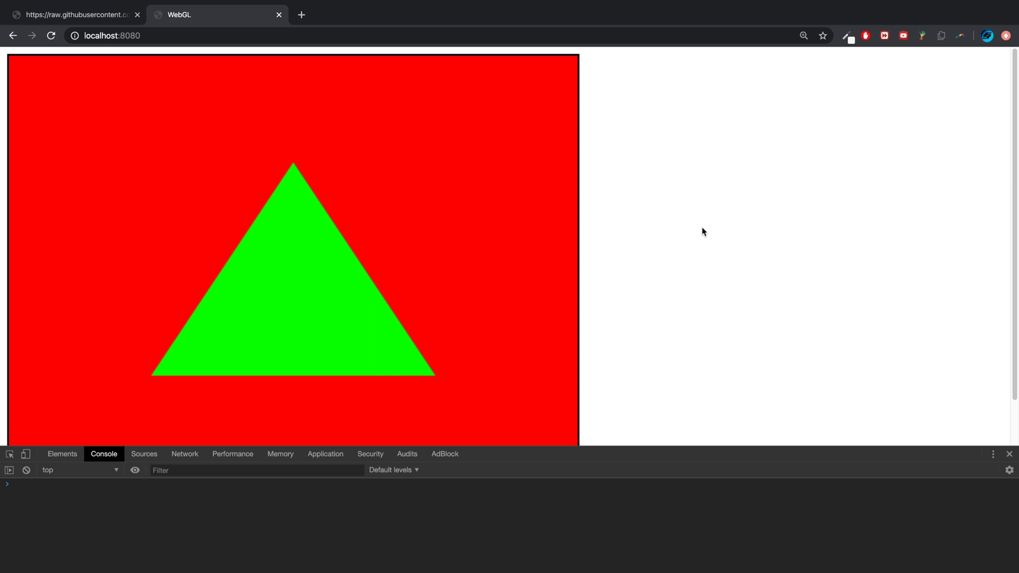
Step: In index.js, review the green values in each row of the colors array
key("ctrl+Right")
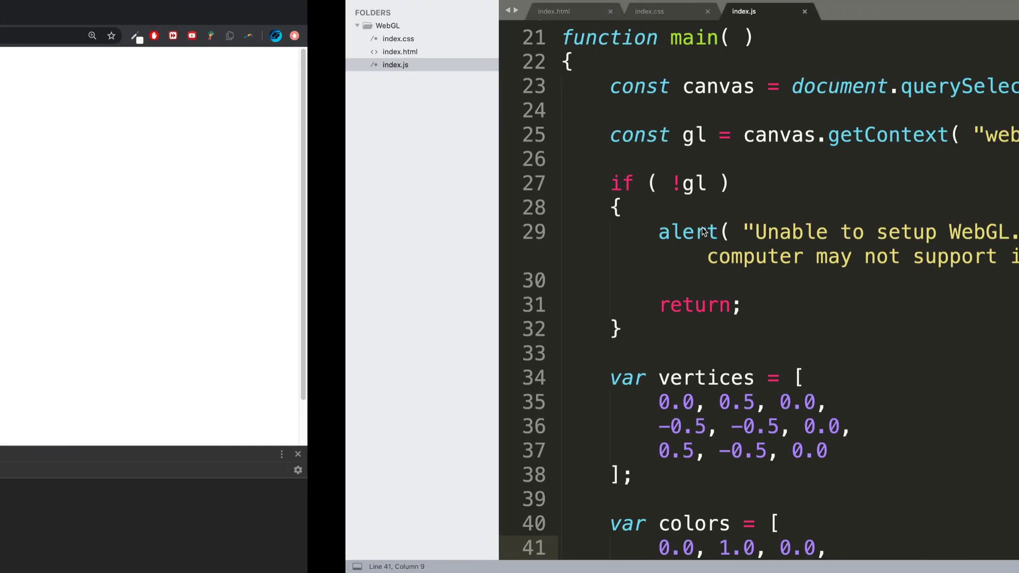
scroll(395, 302, "down", 4)
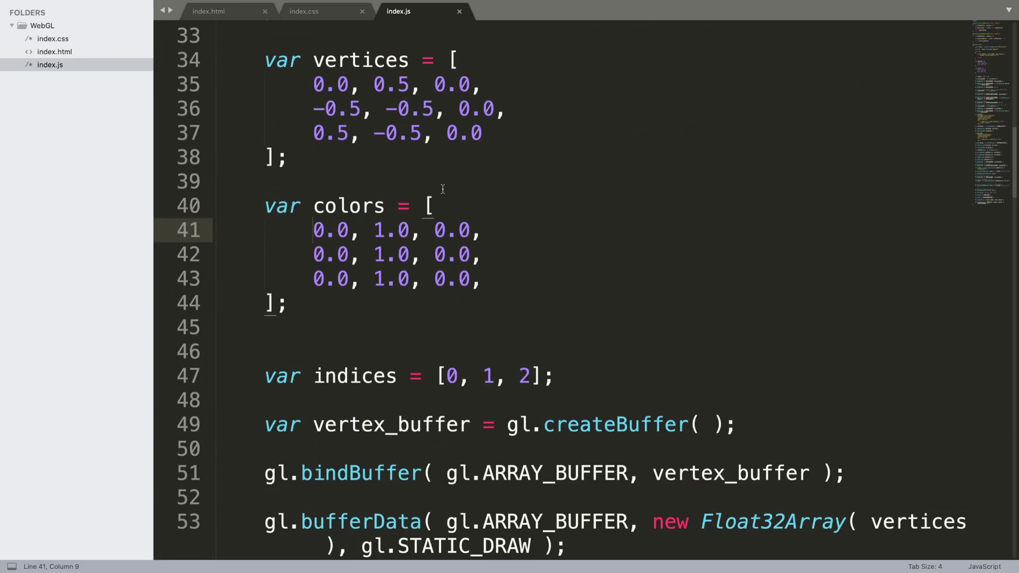
left_click_drag(481, 278, 315, 205)
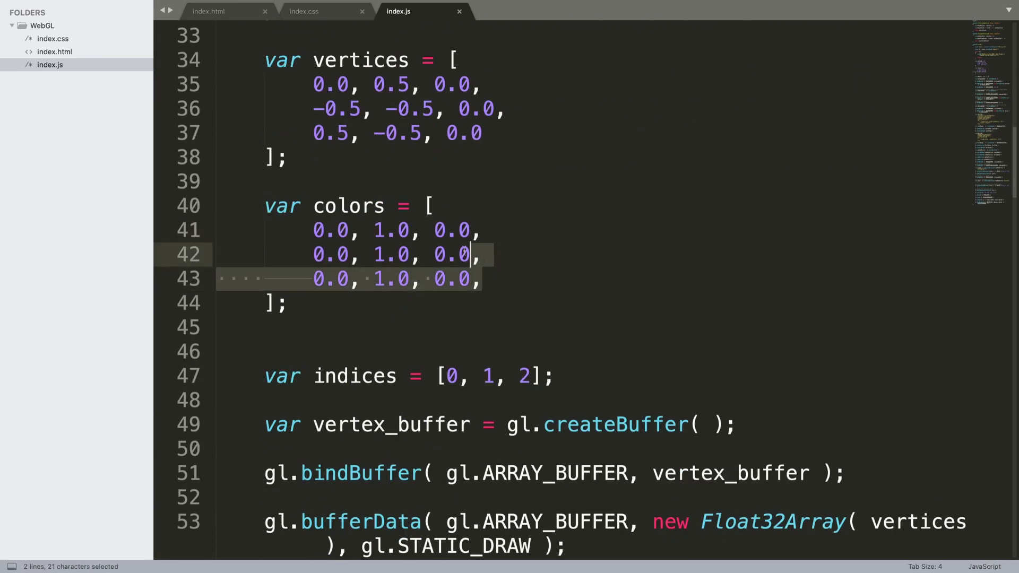
left_click(374, 229)
left_click(313, 230)
left_click(363, 253)
key("Down")
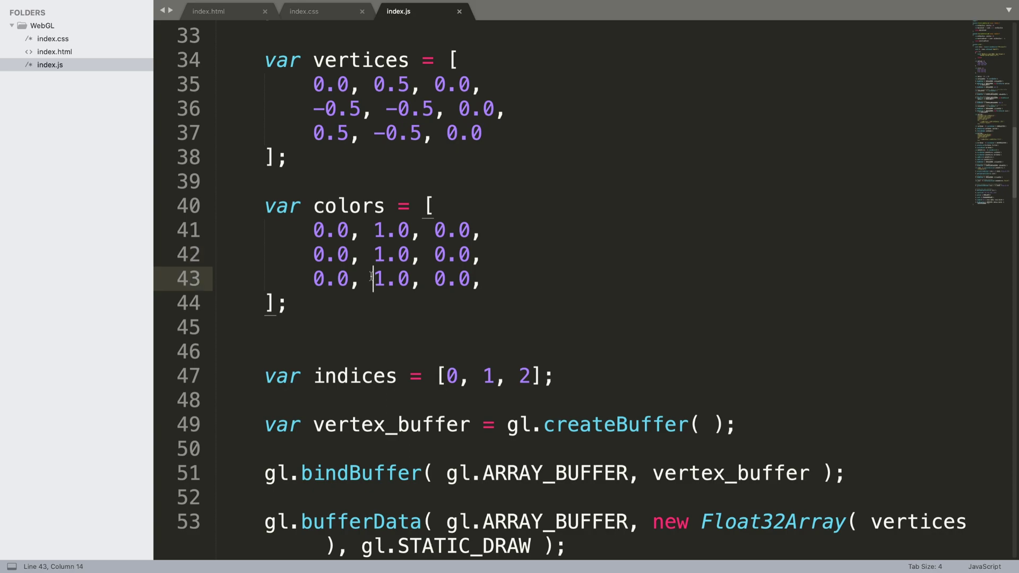
left_click(327, 230)
left_click(347, 255)
key("Down")
Step: Review the first vertex's coordinate values in the vertices array
triple_click(296, 92)
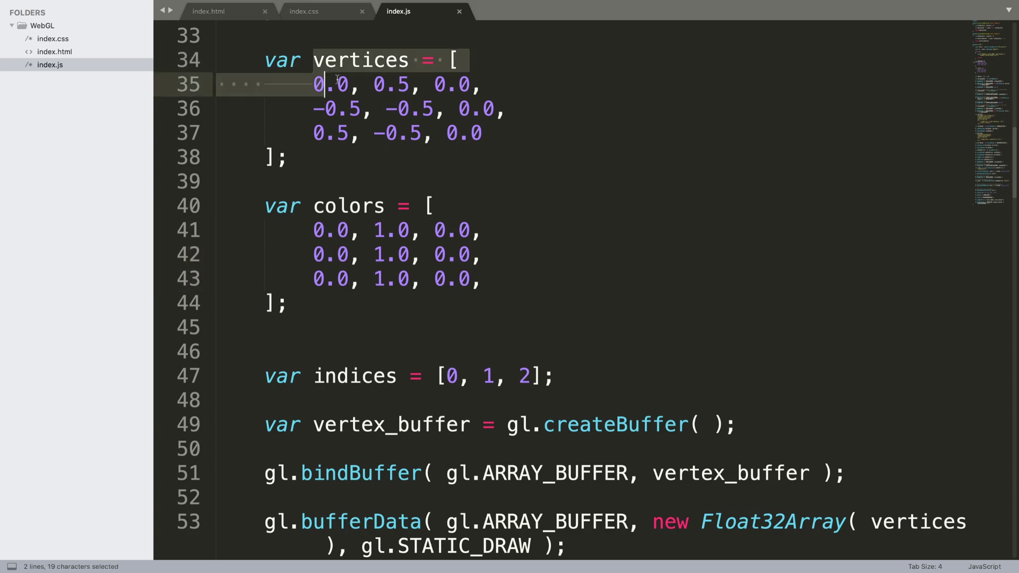
mouse_move(558, 84)
left_mouse_down()
mouse_move(313, 84)
mouse_move(541, 101)
mouse_move(301, 134)
left_mouse_up()
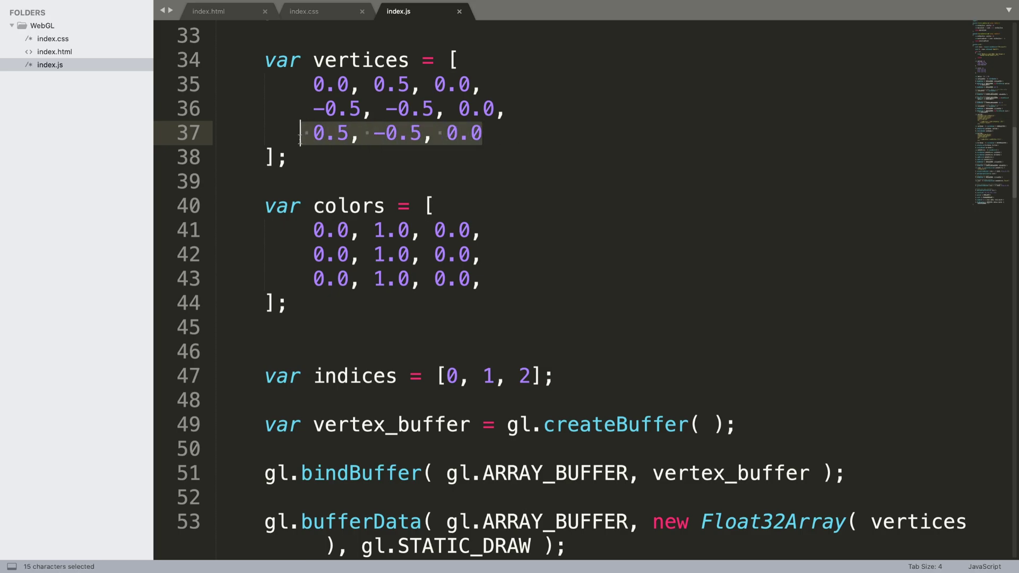
left_click(374, 231)
left_click(398, 255)
scroll(390, 268, "down", 5)
scroll(389, 268, "down", 10)
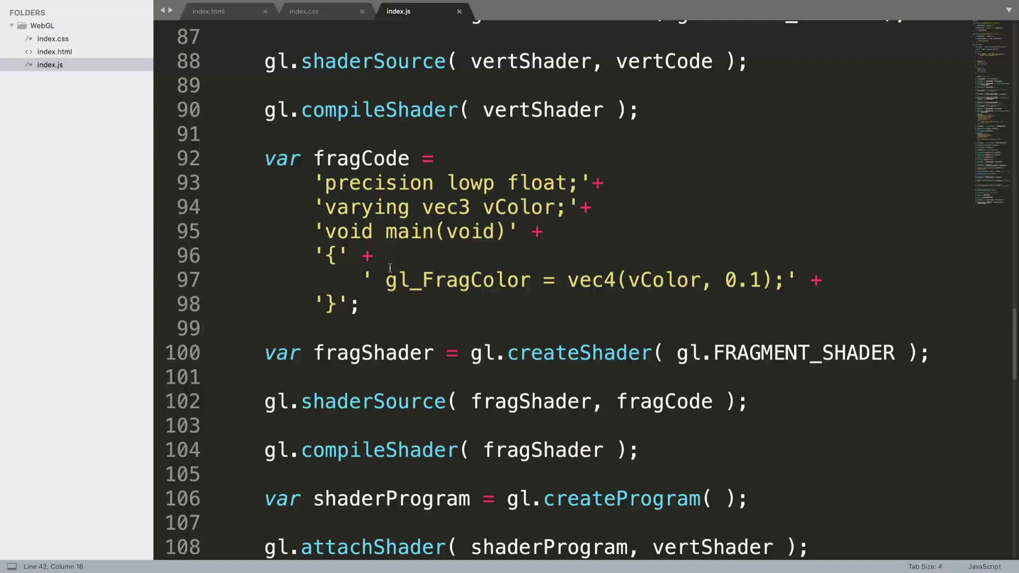
scroll(390, 268, "down", 4)
scroll(526, 339, "down", 5)
scroll(522, 341, "down", 1)
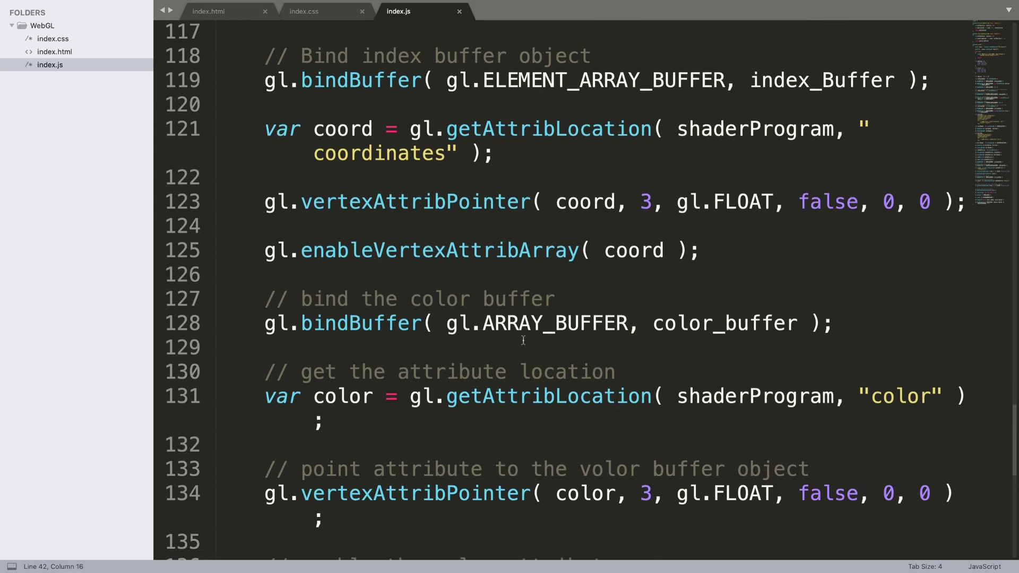
scroll(505, 263, "down", 1)
scroll(504, 265, "down", 5)
scroll(504, 265, "down", 1)
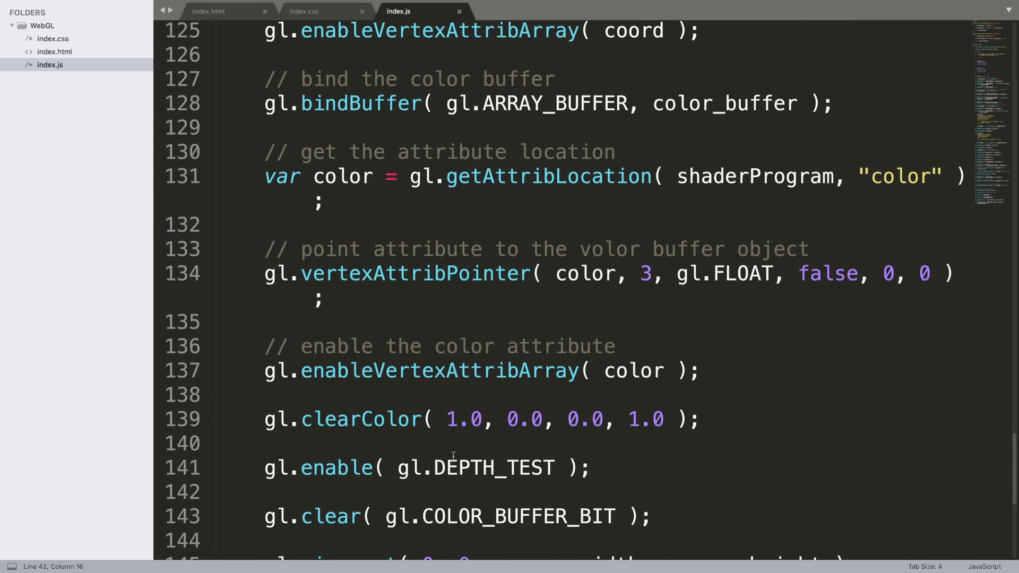
Step: Change clearColor's red from 1.0 to 0.0, save, and reload Chrome to confirm the black canvas
left_click(462, 411)
key("BackSpace")
type("0")
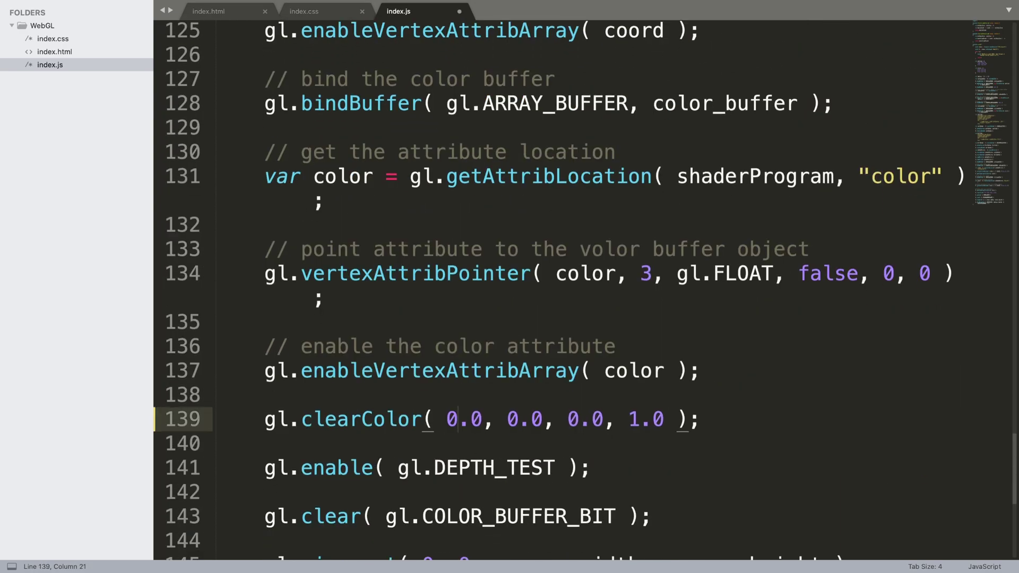
key("super+s")
key("super+Tab")
key("super+r")
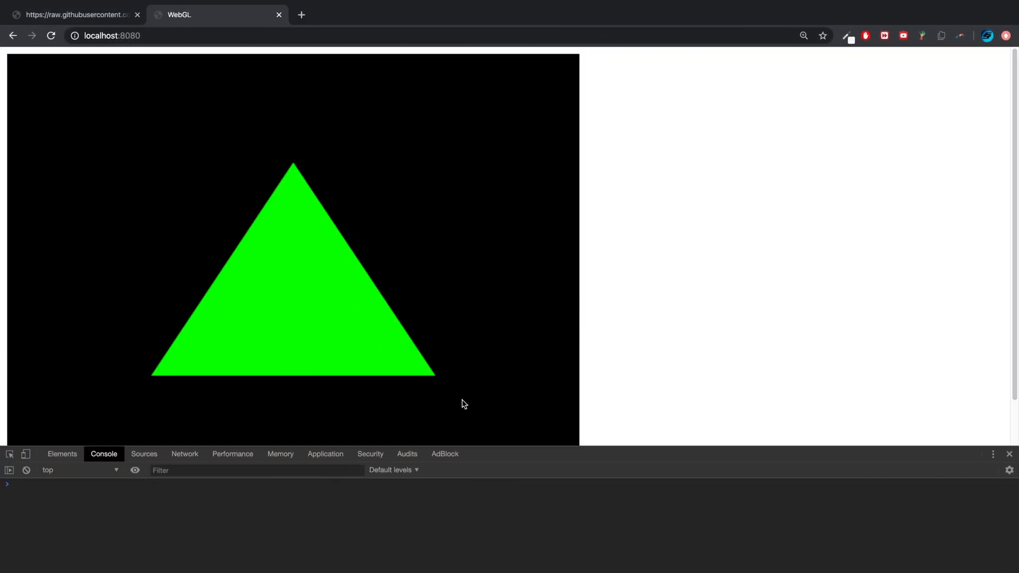
key("super+Tab")
scroll(649, 290, "up", 5)
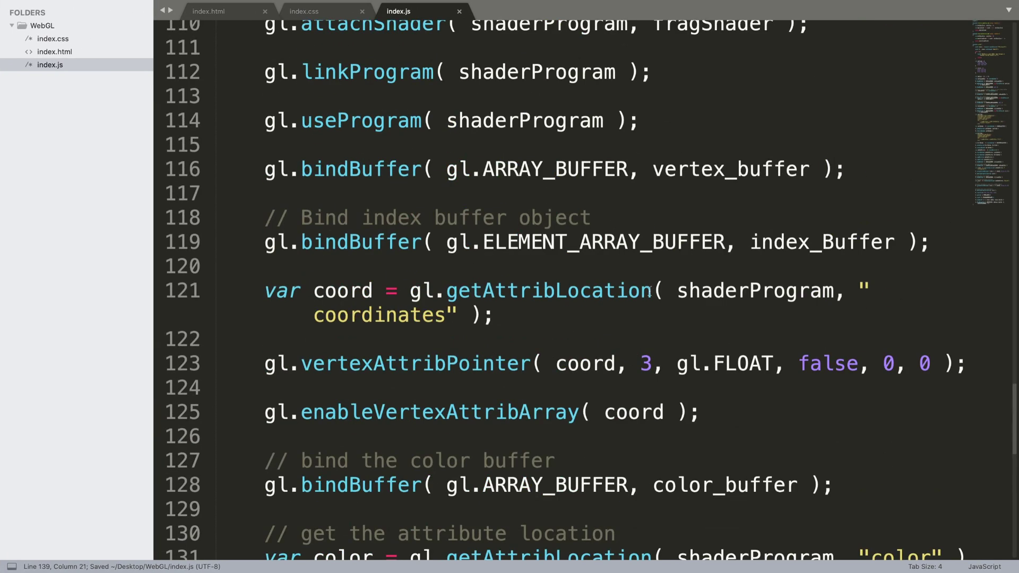
scroll(650, 290, "up", 10)
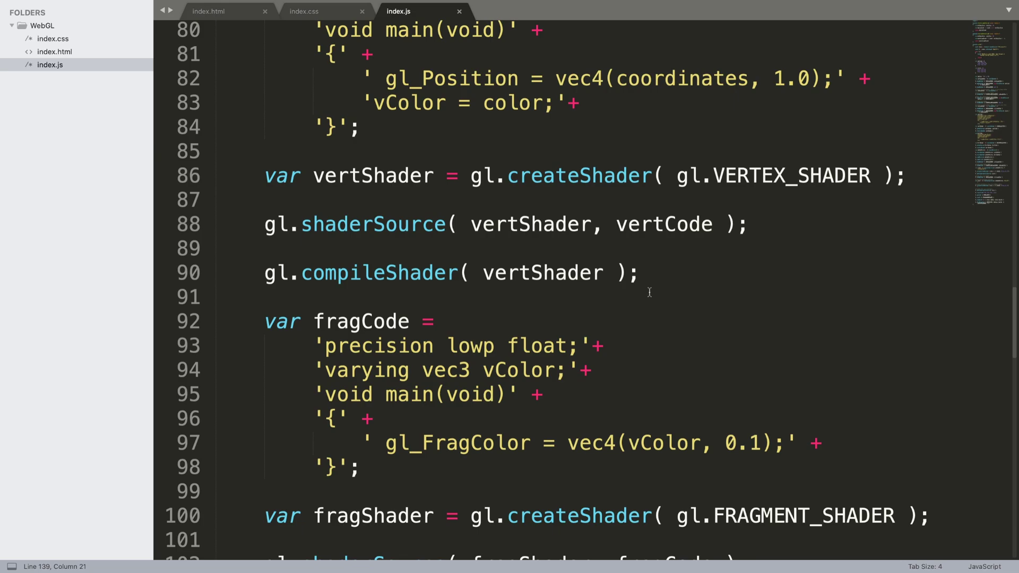
scroll(653, 296, "up", 4)
scroll(637, 279, "up", 6)
scroll(560, 262, "up", 8)
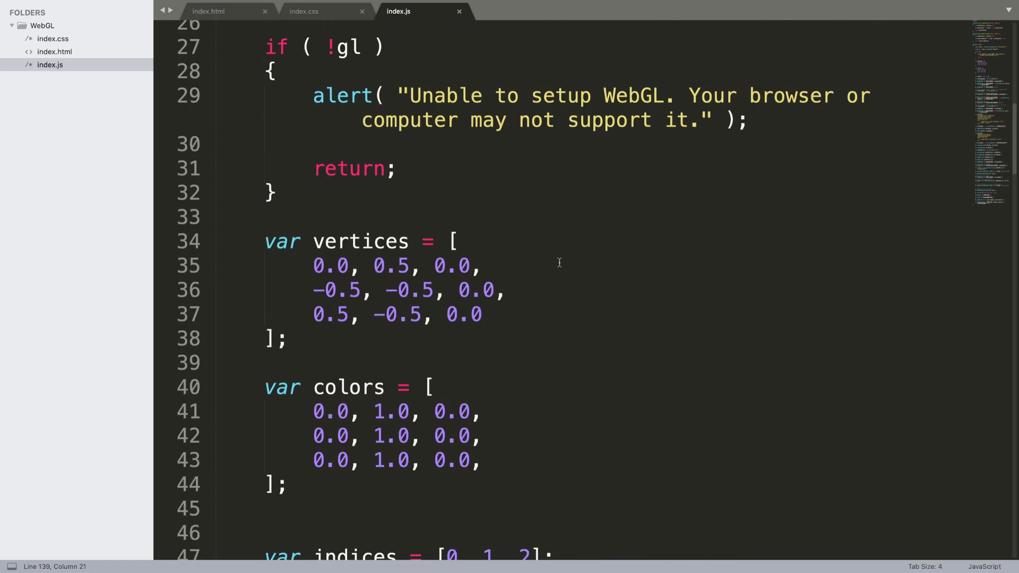
Step: Rewrite the colors rows on lines 41–43 as red, green and blue
left_click(314, 396)
key("Down")
key("Right")
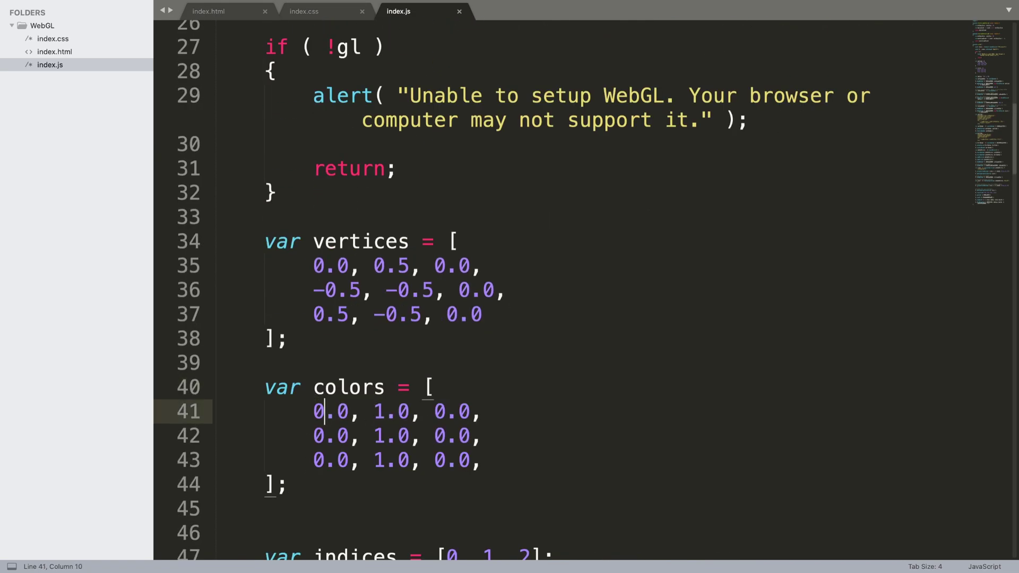
key("BackSpace")
type("1")
key("Right")
key("Right")
key("Right")
key("Right")
key("Right")
key("BackSpace")
type("0")
key("Down")
key("Down")
key("BackSpace")
type("0")
key("Right")
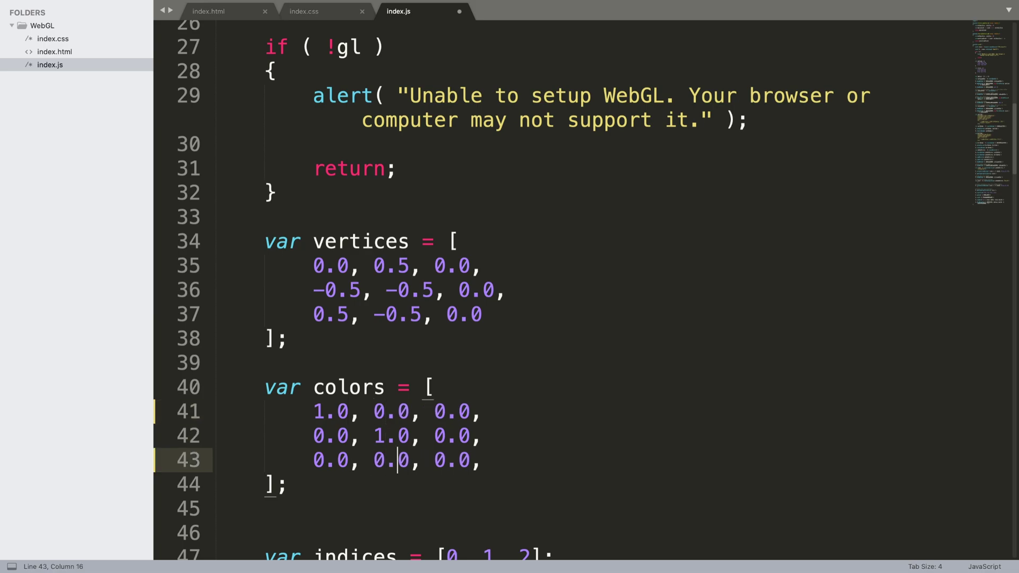
key("Right")
key("Right")
key("Right")
key("Right")
key("BackSpace")
type("1")
Step: Check the green and blue vertex rows, save index.js, and bring Chrome forward
key("Up")
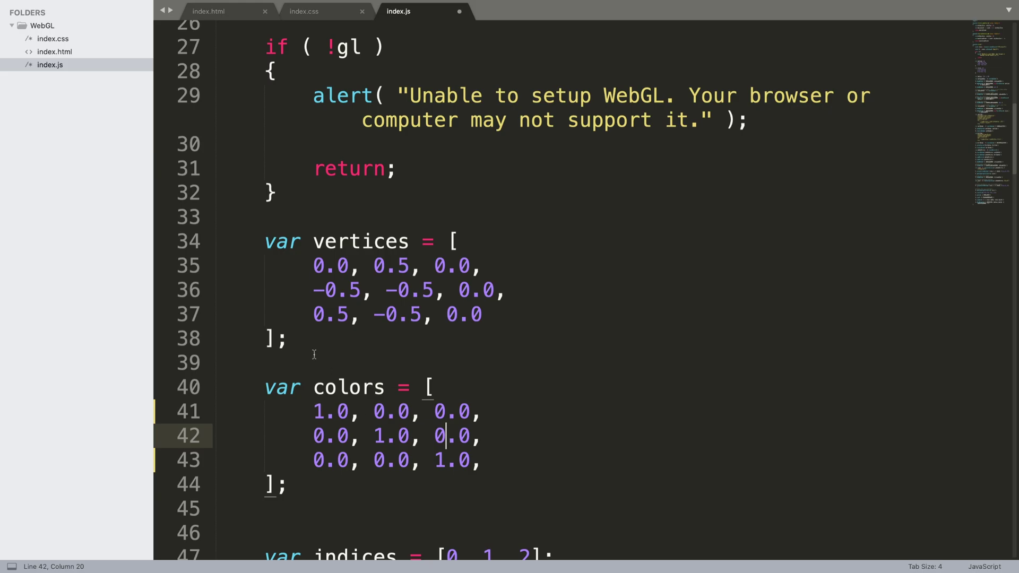
left_click(338, 411)
left_click(398, 436)
left_click(458, 461)
key("ctrl+s")
key("super+alt+Right")
key("alt+Tab")
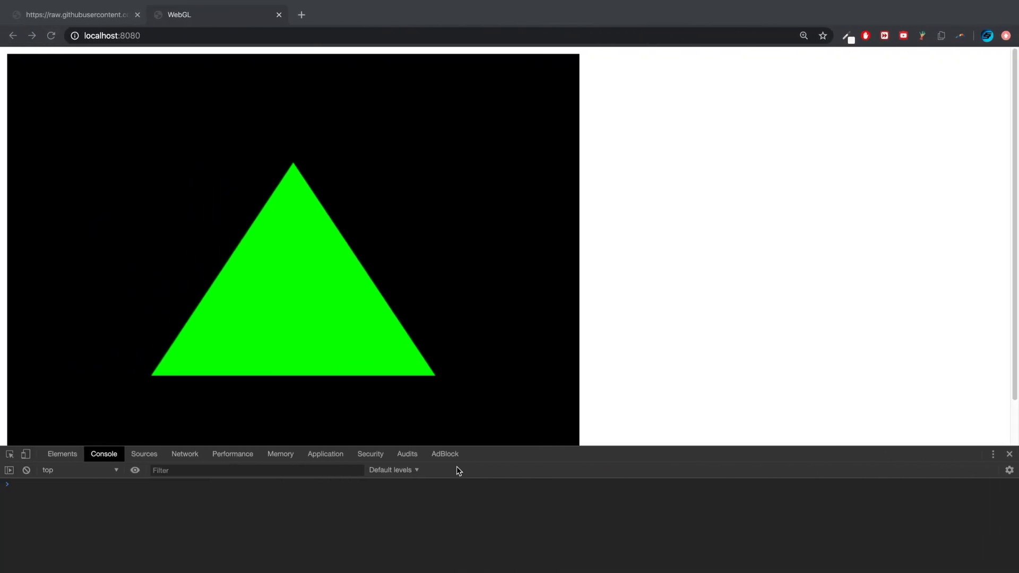
Step: Reload Chrome to render the red, green and blue gradient triangle
key("ctrl+r")
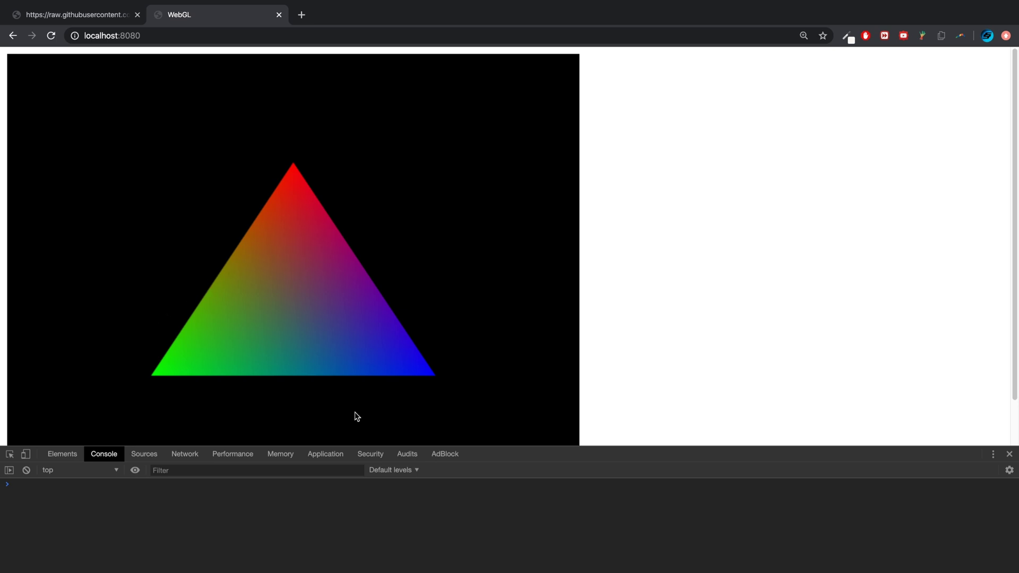
Step: Make the top vertex white by setting line 41 to 1.0, 1.0, 1.0
key("ctrl+Right")
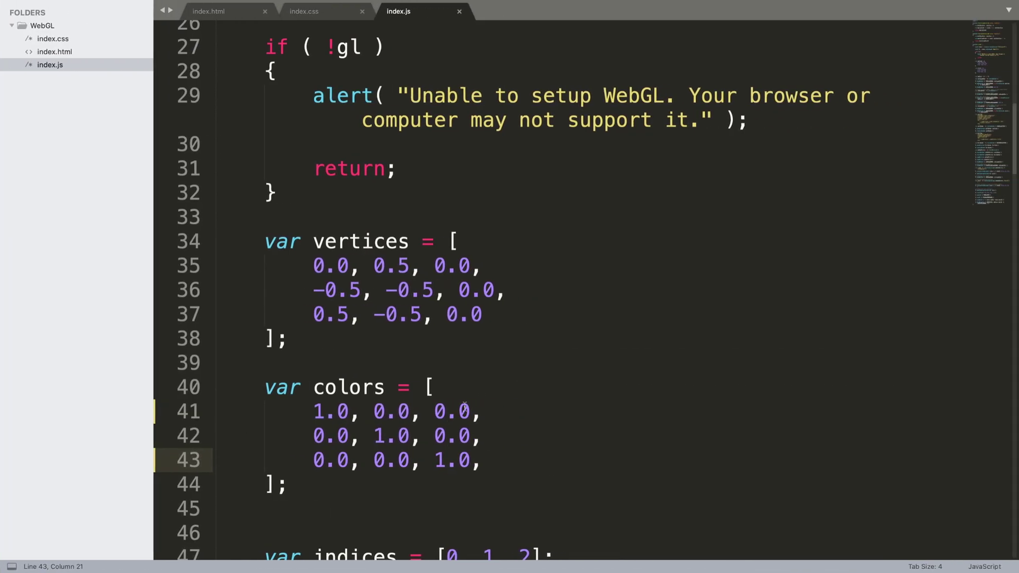
left_click(391, 414)
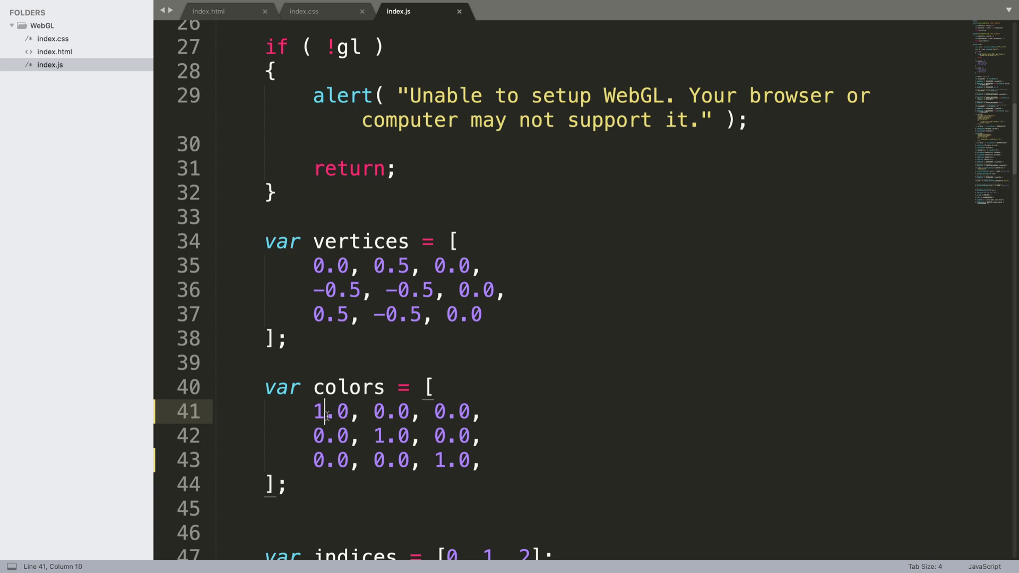
key("BackSpace")
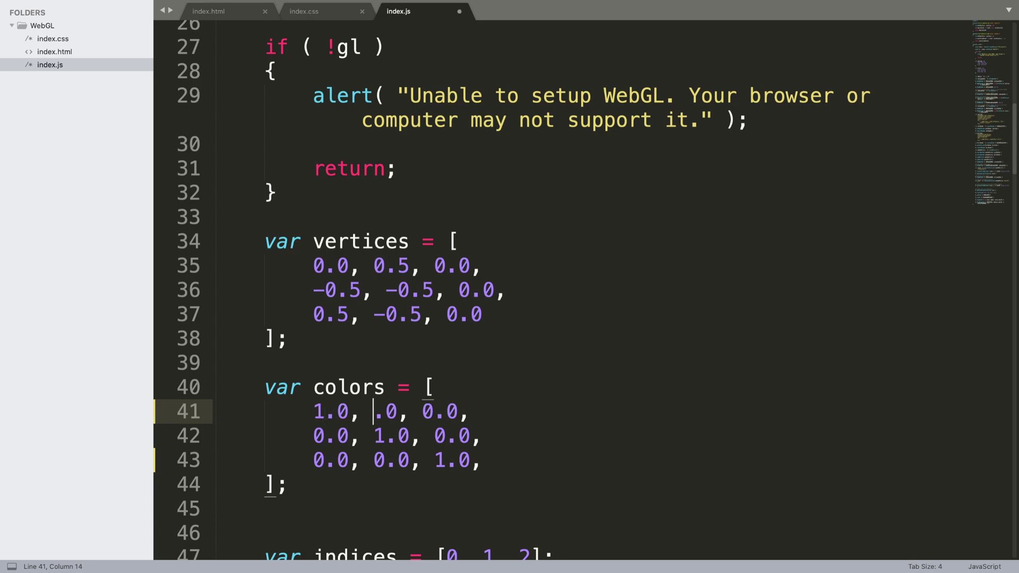
type("1")
key("Right")
key("Right")
key("Right")
key("Right")
key("Right")
key("BackSpace")
type("1")
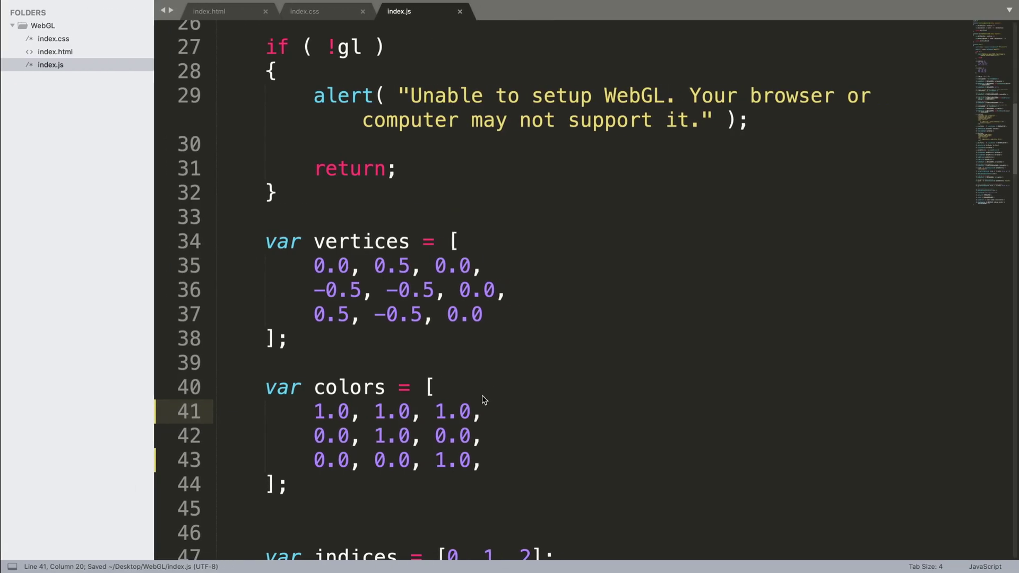
Step: Set line 43's middle value to 0.5, save, and reload Chrome to view the blend
left_click(396, 462)
key("BackSpace")
type("5")
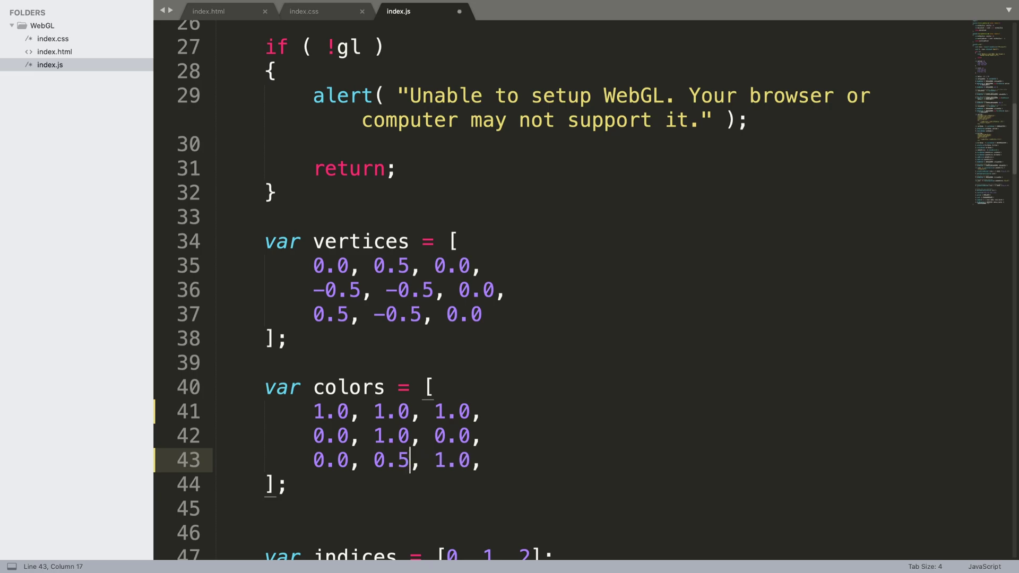
key("super+s")
key("ctrl+Left")
key("super+r")
key("super+r")
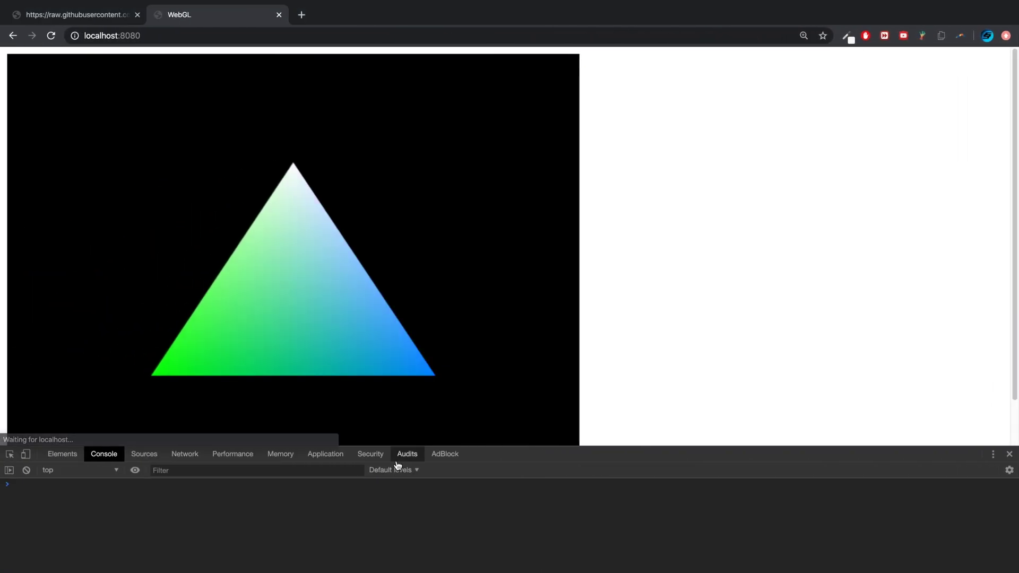
key("ctrl+Right")
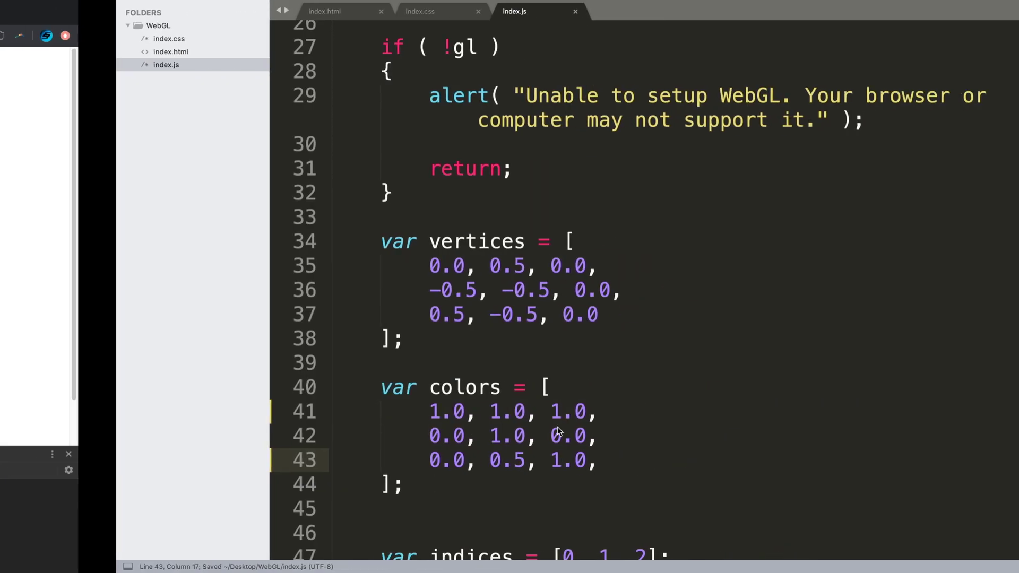
Step: Set line 42's colour to 0.5, 0.1, 0.0 for a dark reddish bottom-left vertex
left_click(396, 436)
key("Left")
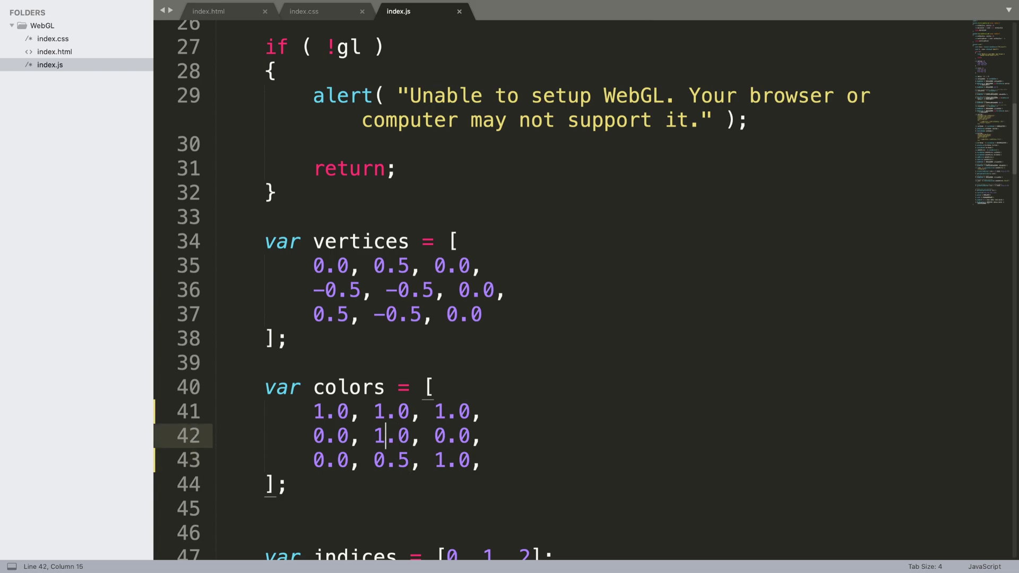
key("BackSpace")
key("Right")
key("Right")
key("BackSpace")
type("1")
key("Left")
key("Left")
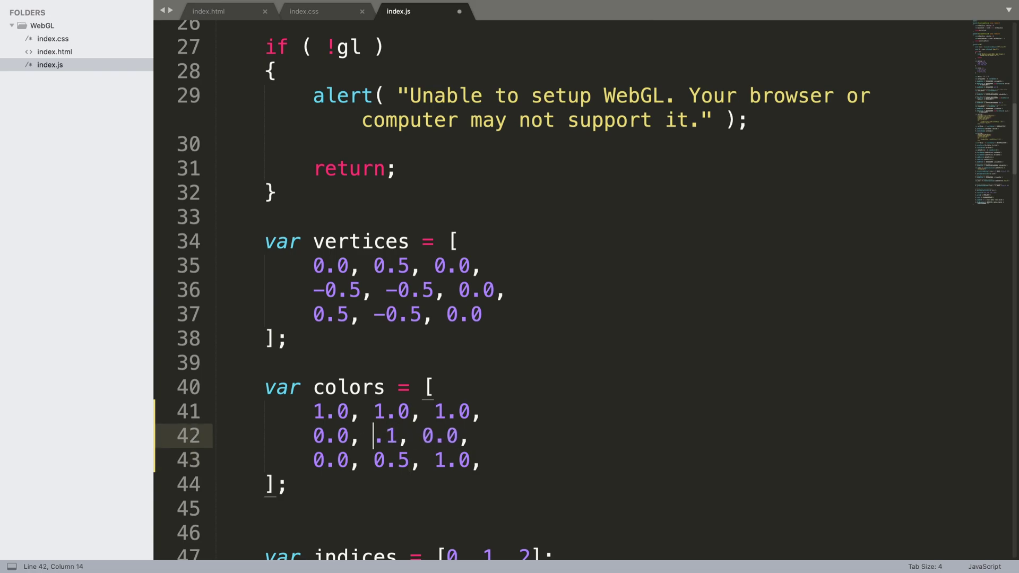
type("0")
key("Left")
key("Left")
key("Left")
key("Left")
key("Right")
key("BackSpace")
type("5")
Step: Save index.js and reload Chrome to view the white-red-blue triangle
key("ctrl+s")
key("ctrl+Left")
key("ctrl+r")
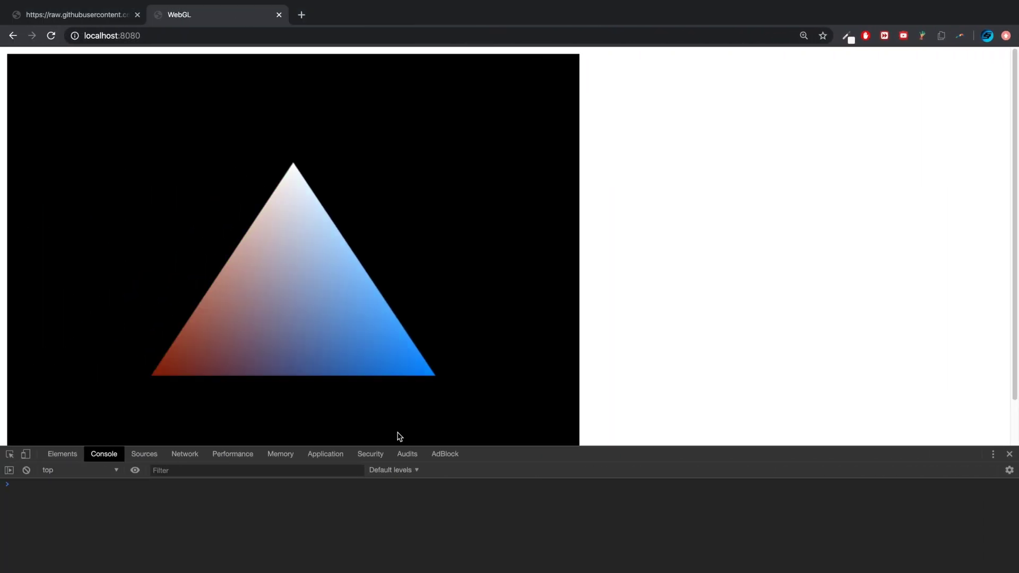
key("ctrl+Right")
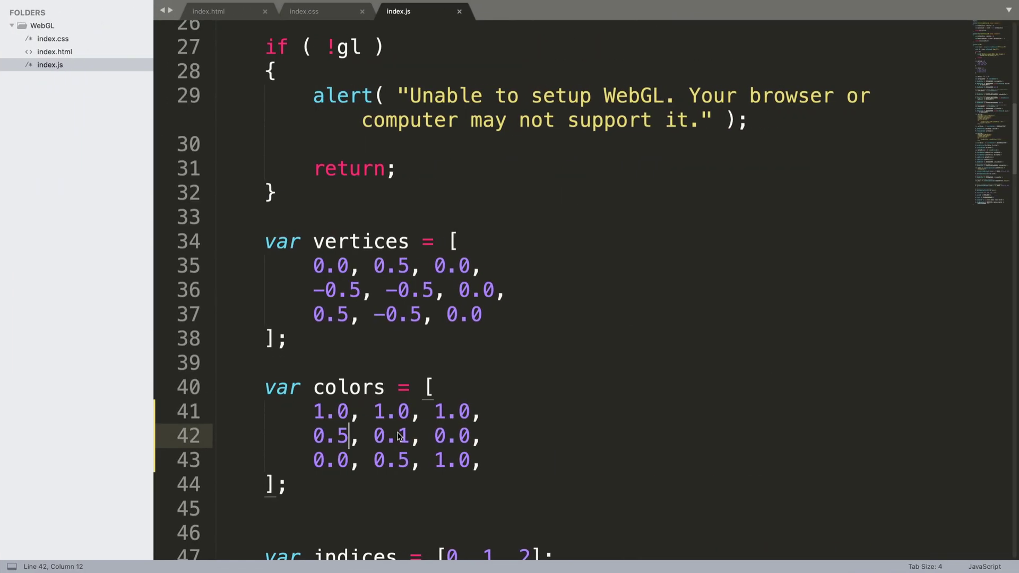
key("ctrl+Left")
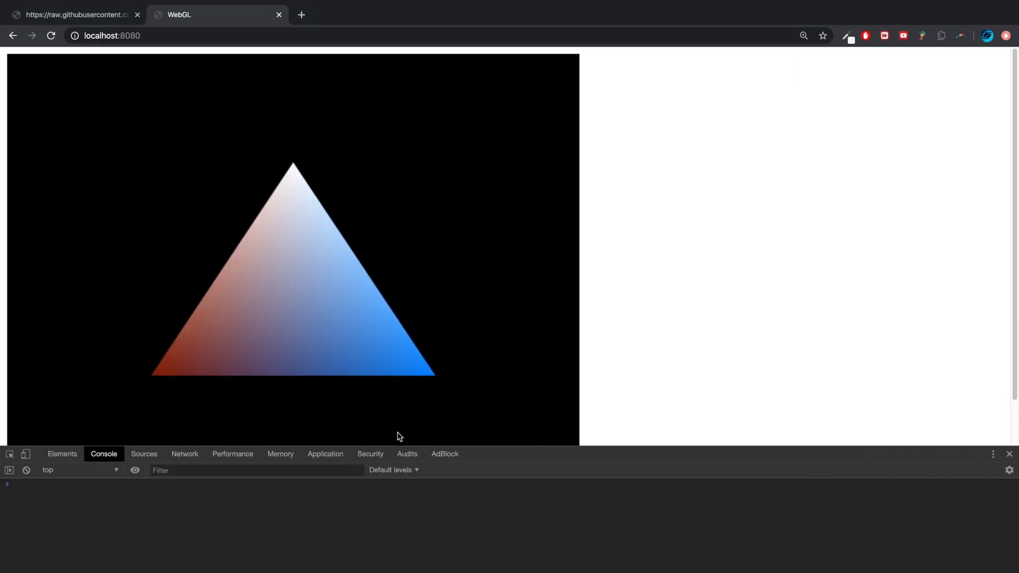